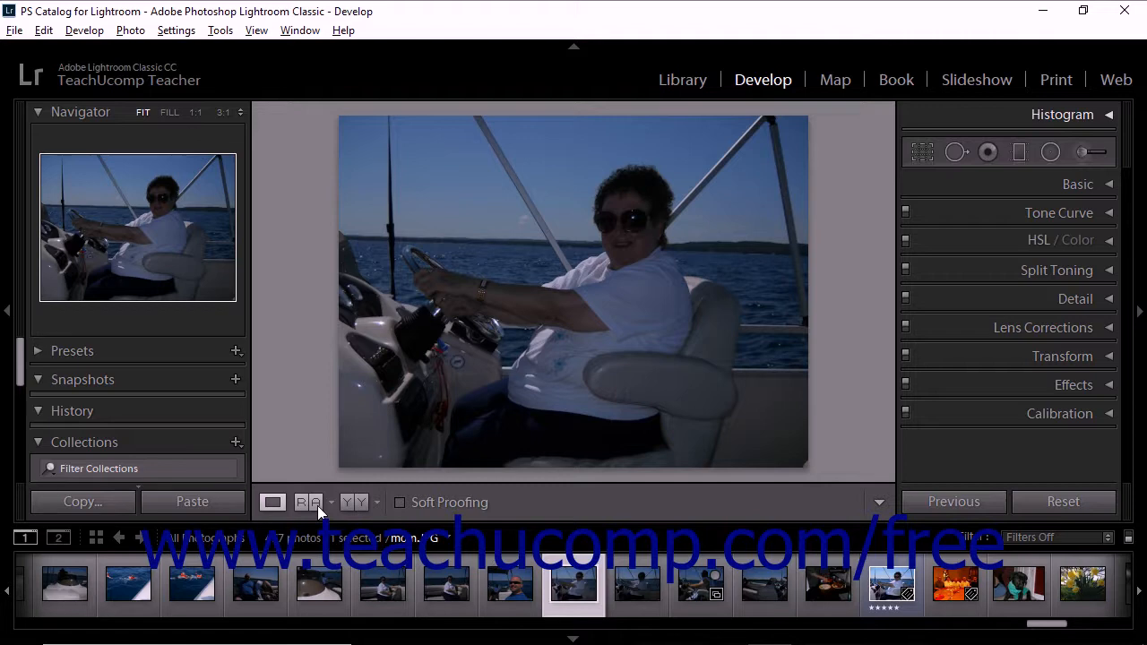
From the Library module, open the selected dark boat photo mom.JPG in Reference View.
{"action": "left_click", "coordinate": [685, 82]}
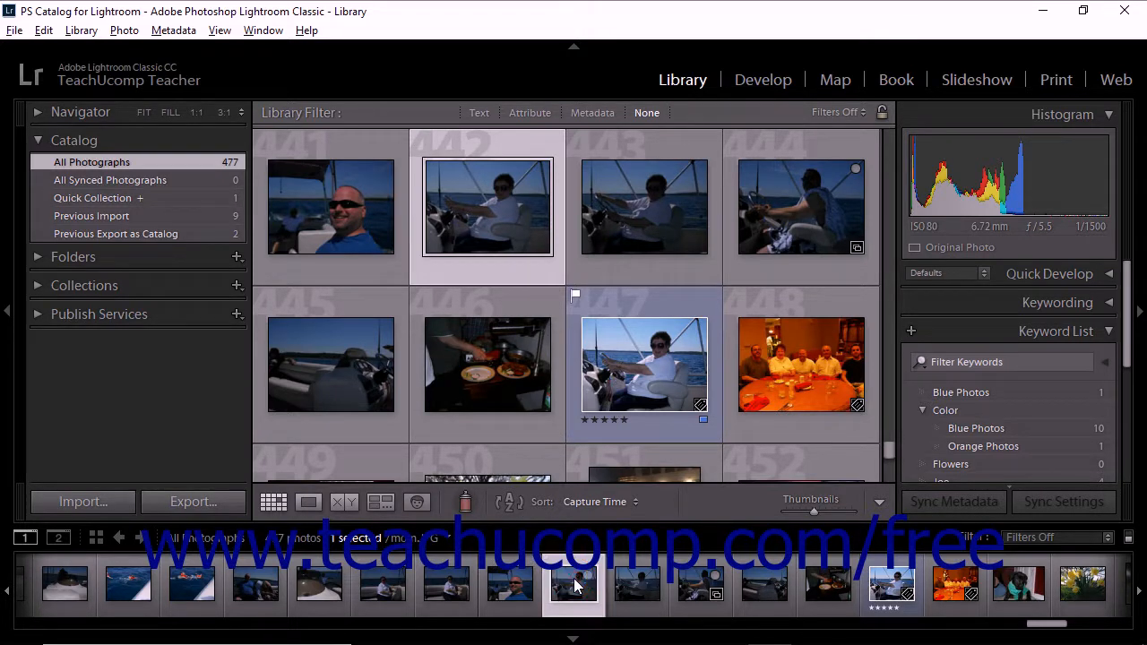
{"action": "left_click", "coordinate": [125, 30]}
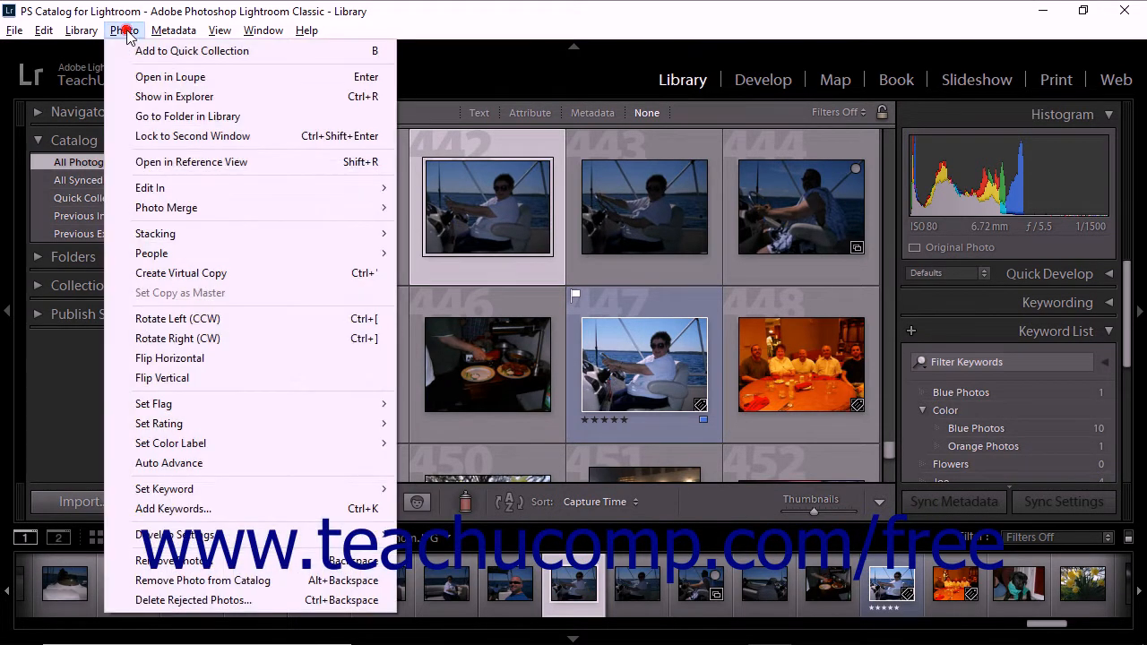
{"action": "left_click", "coordinate": [192, 162]}
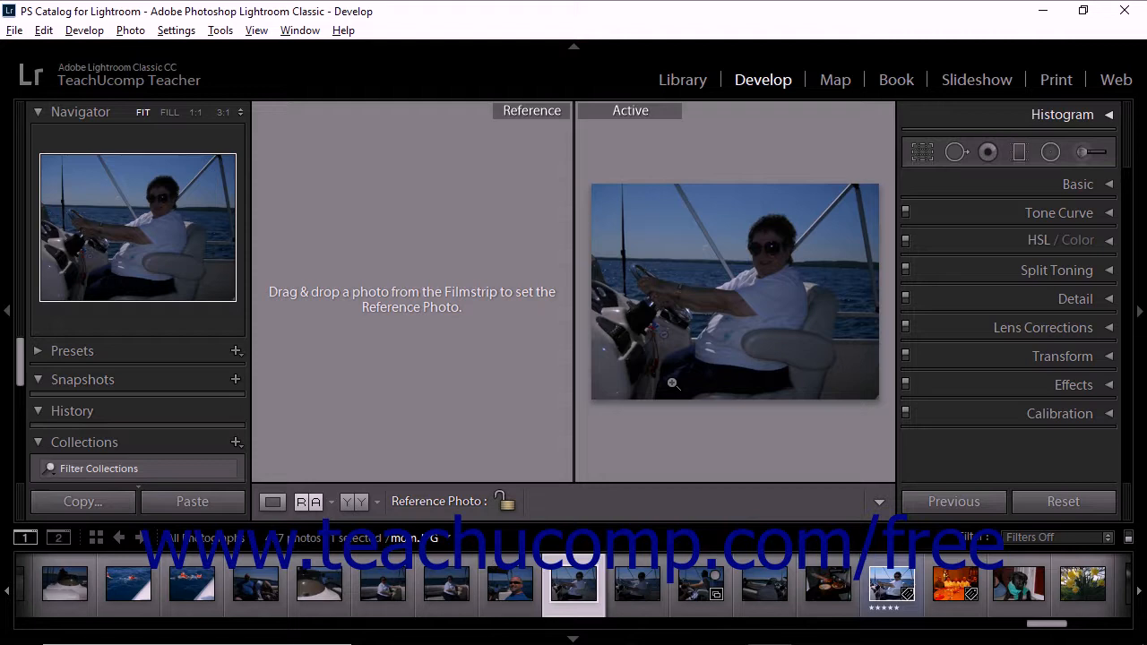
Switch Reference View to the Top/Bottom layout and return it to Left/Right.
{"action": "left_click", "coordinate": [332, 501]}
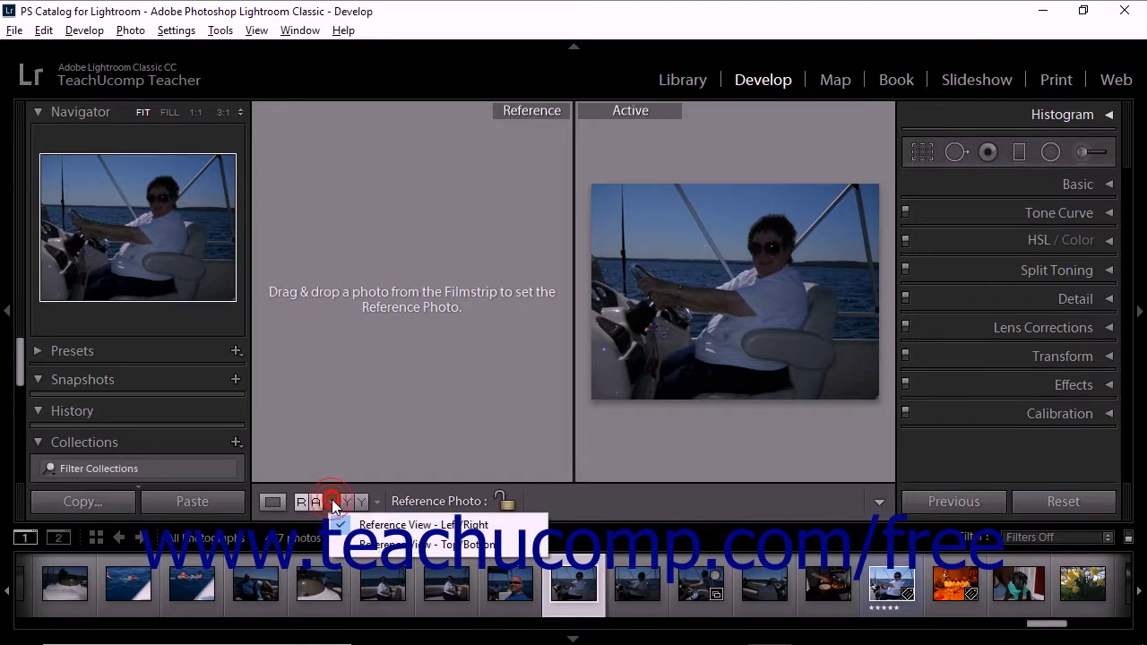
{"action": "left_click", "coordinate": [395, 545]}
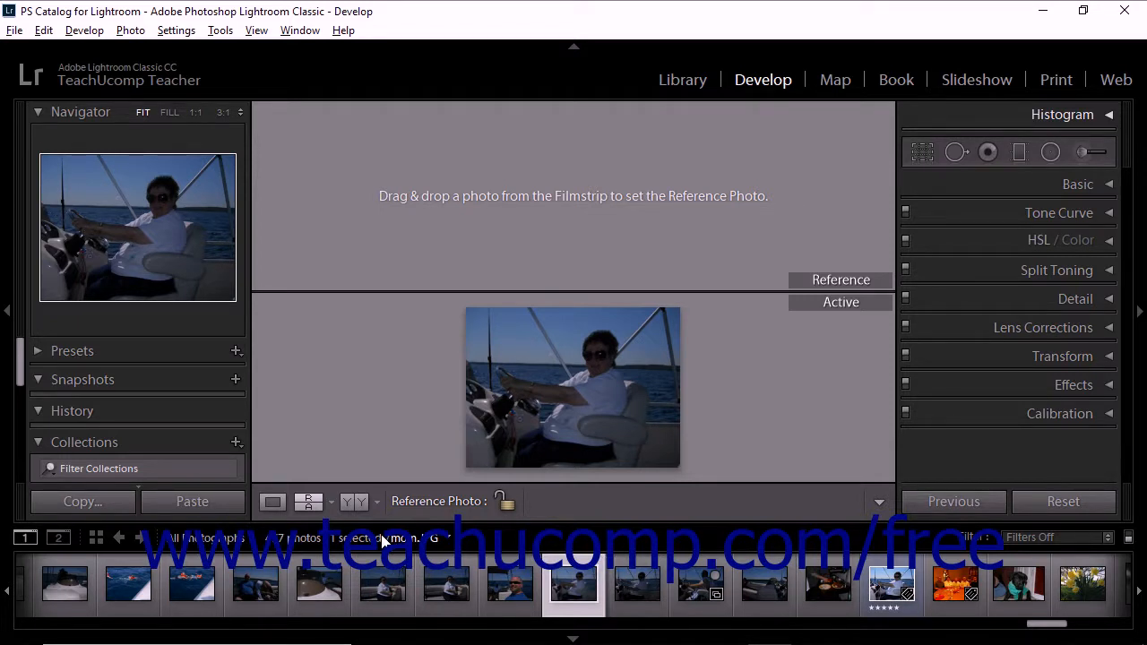
{"action": "left_click", "coordinate": [330, 506]}
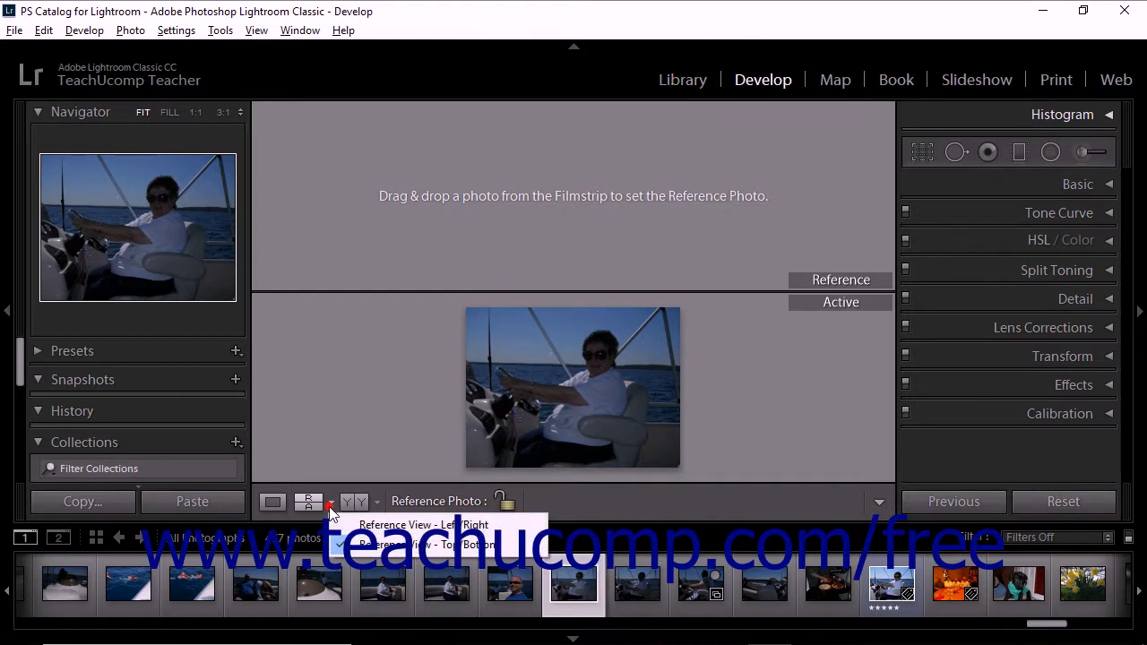
{"action": "left_click", "coordinate": [373, 526]}
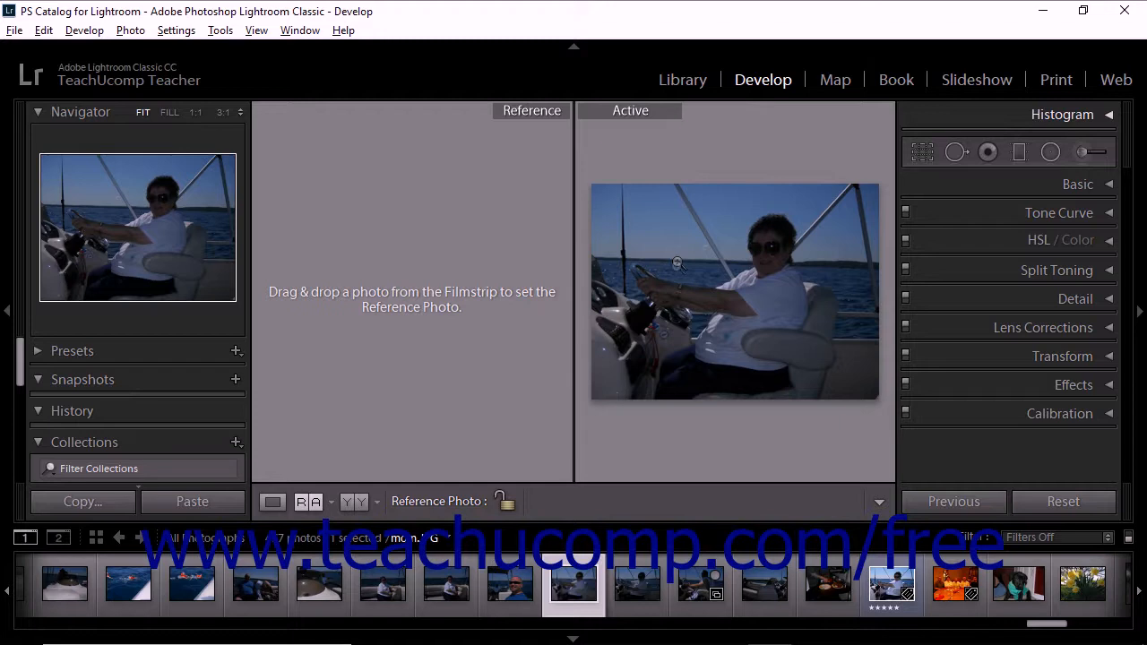
Set the bright five-star boat photo from the Filmstrip as the Reference photo beside the active dark photo.
{"action": "left_click_drag", "start_coordinate": [890, 580], "coordinate": [422, 280]}
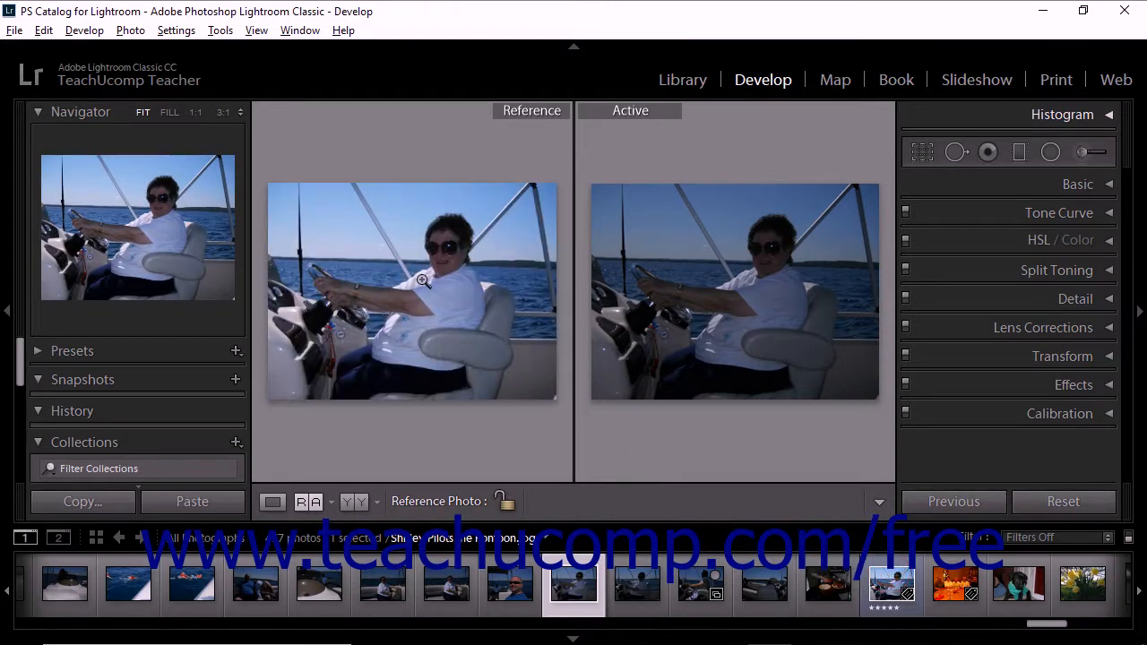
{"action": "right_click", "coordinate": [641, 585]}
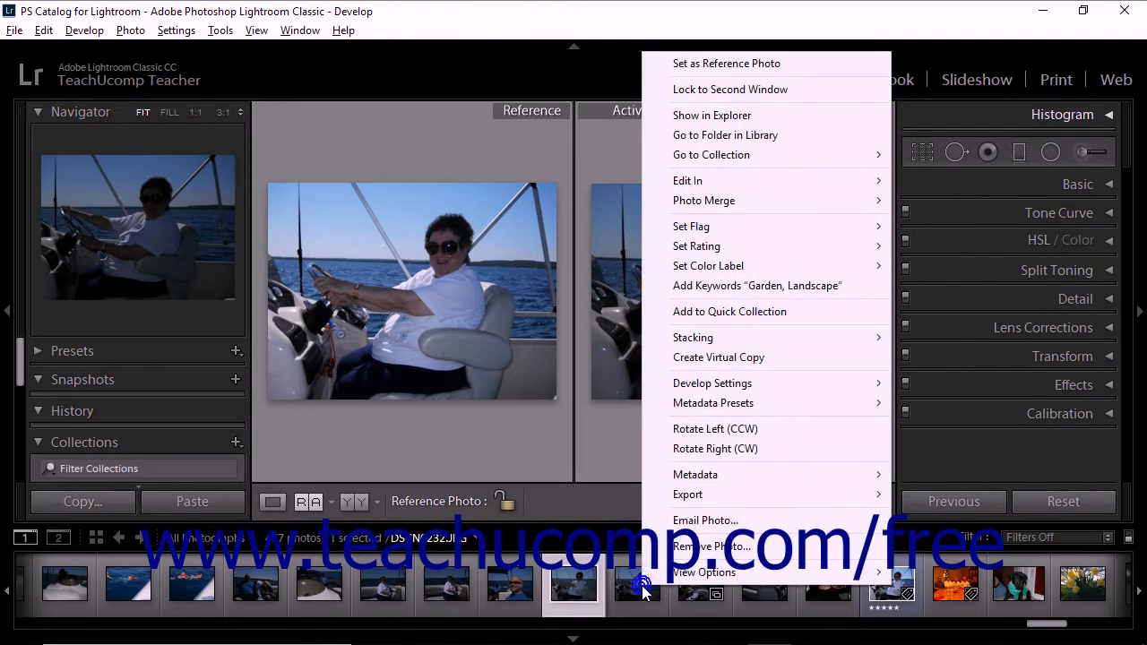
{"action": "left_click", "coordinate": [764, 63]}
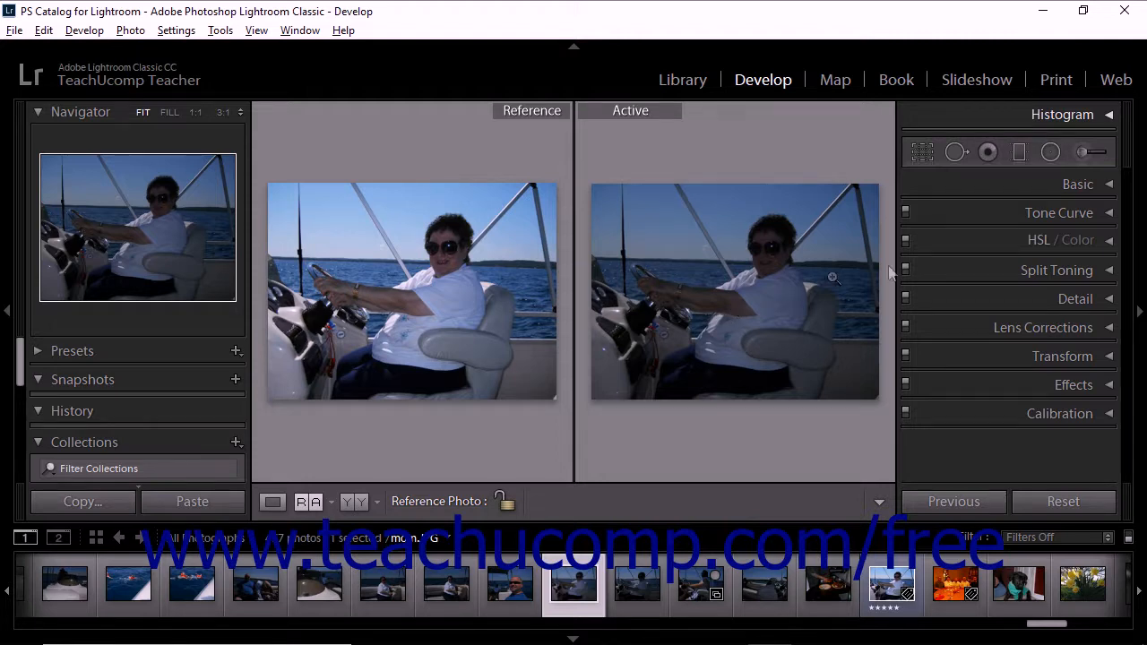
Show the Tone Curve settings and try to select the Crop tool, cancelling the exit from Reference View.
{"action": "left_click", "coordinate": [1044, 217]}
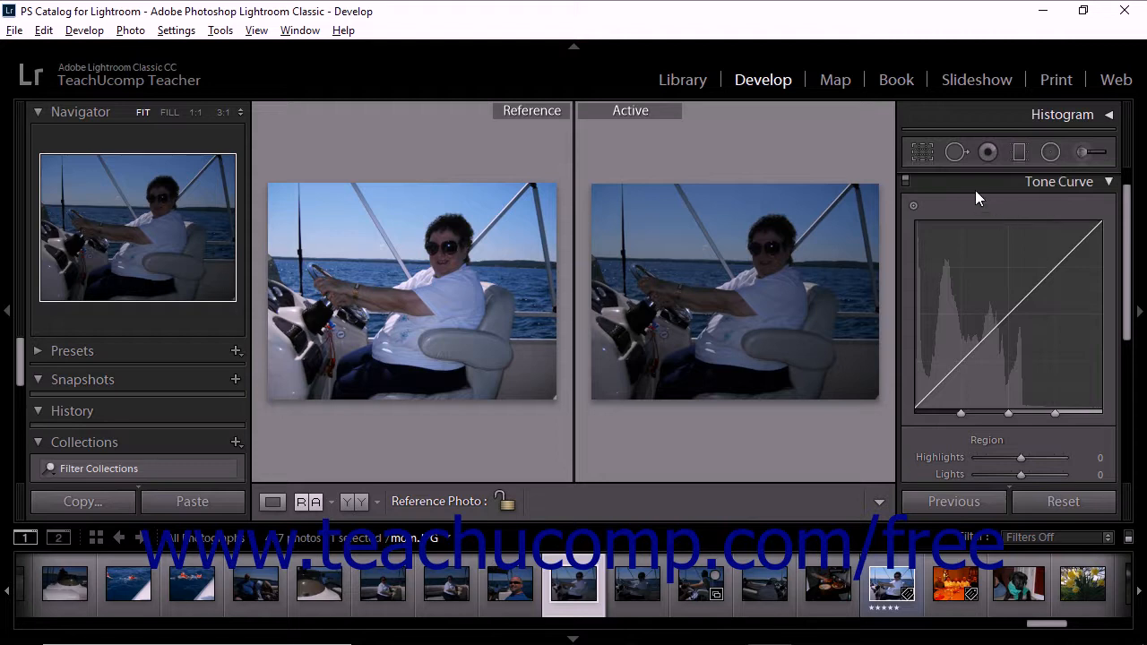
{"action": "left_click", "coordinate": [920, 153]}
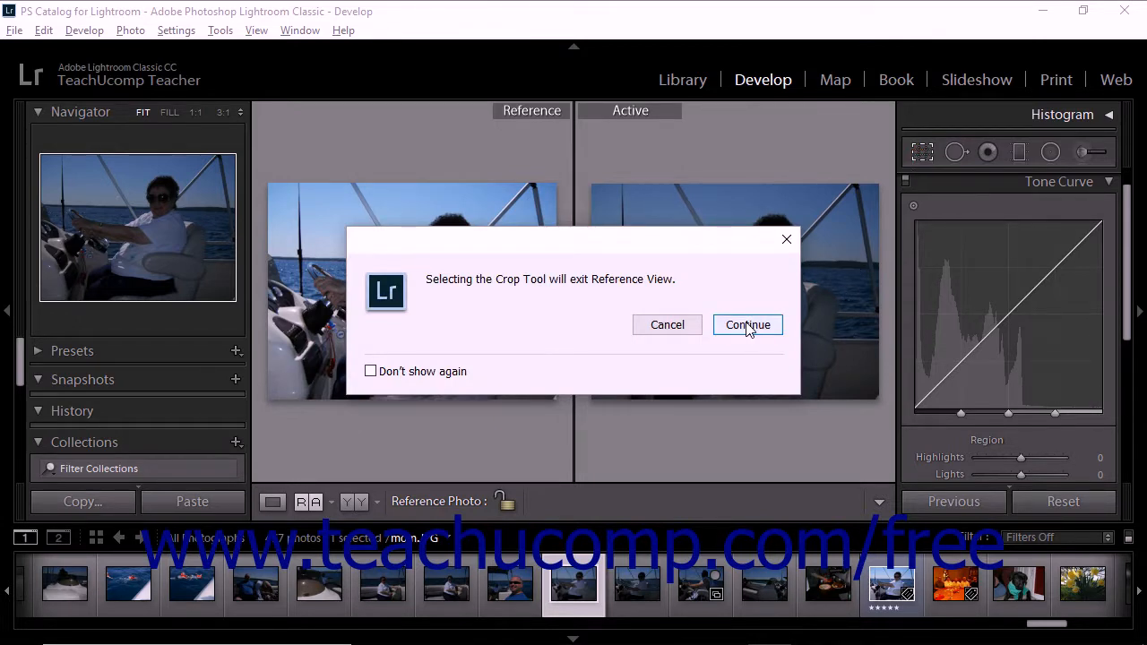
{"action": "left_click", "coordinate": [667, 326]}
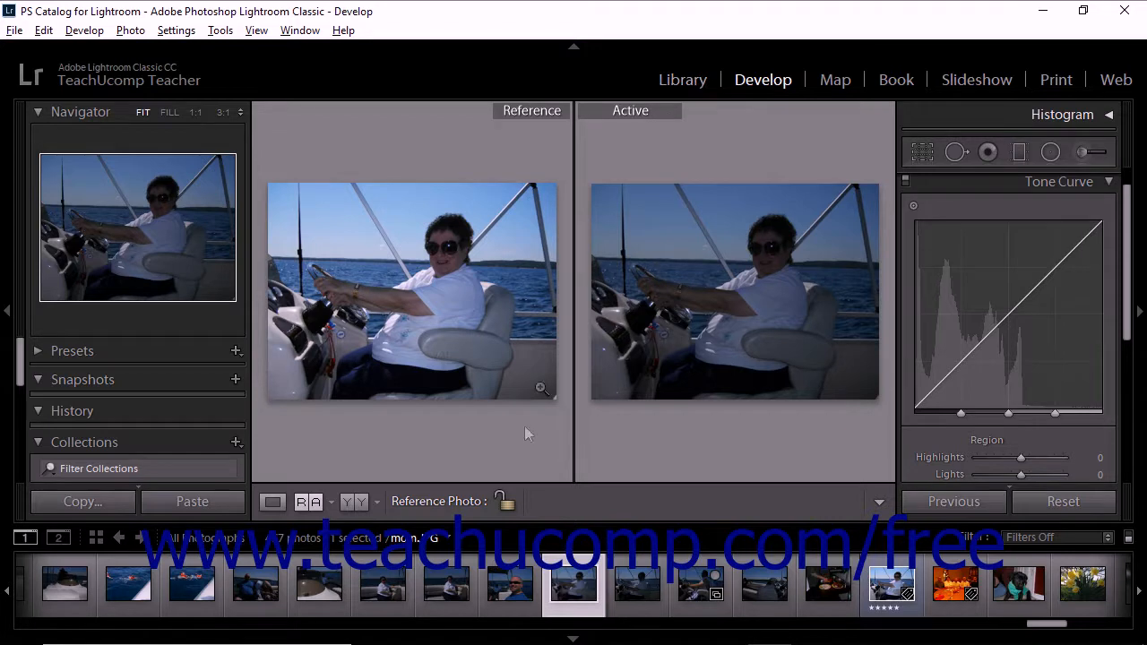
Toggle the Reference photo lock on and off, and switch to the Library module and back to Develop.
{"action": "left_click", "coordinate": [507, 504]}
{"action": "left_click", "coordinate": [507, 504]}
{"action": "left_click", "coordinate": [686, 84]}
{"action": "left_click", "coordinate": [752, 87]}
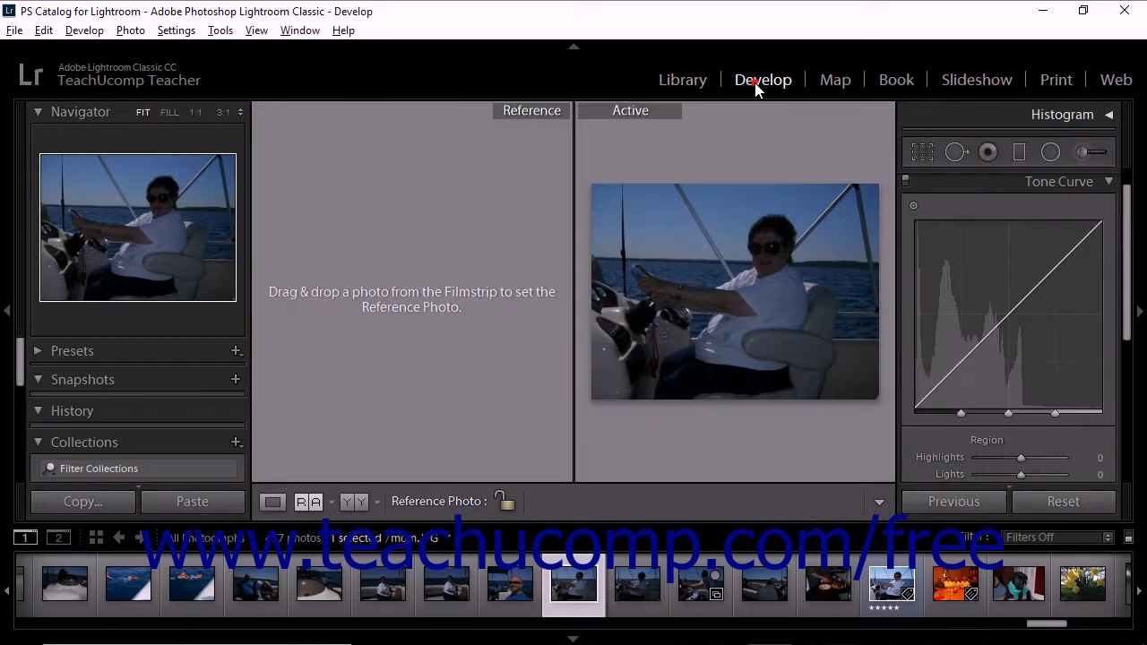
Open the black puppy photo in Loupe view and shift its Aqua hue to -100 in the HSL settings.
{"action": "left_click", "coordinate": [273, 503]}
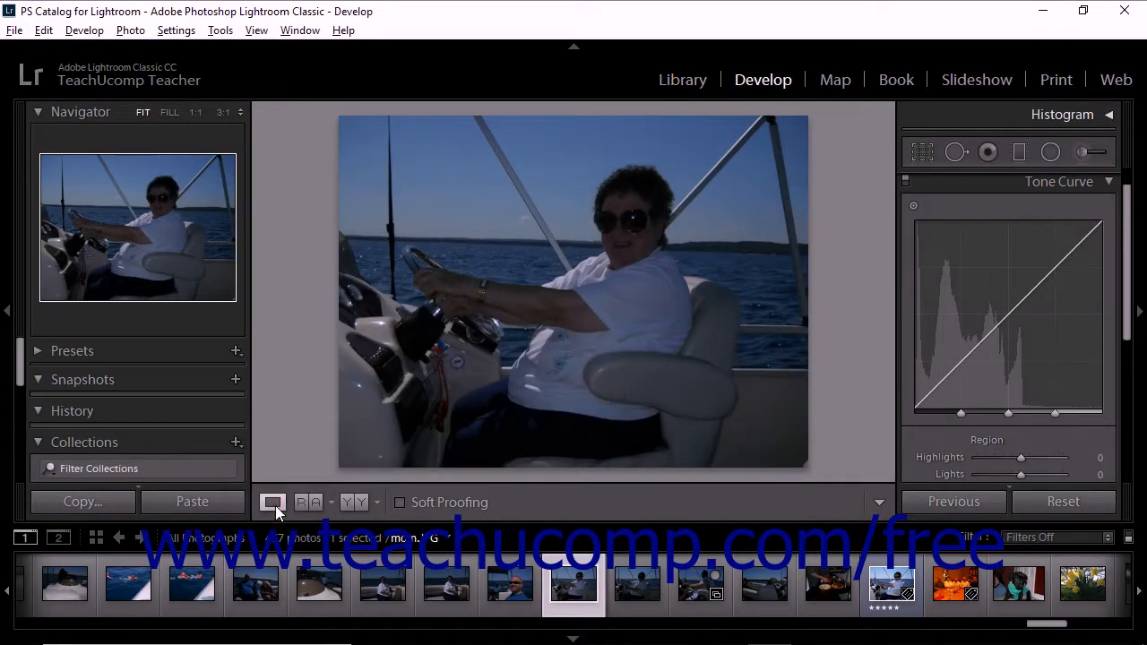
{"action": "left_click", "coordinate": [1007, 589]}
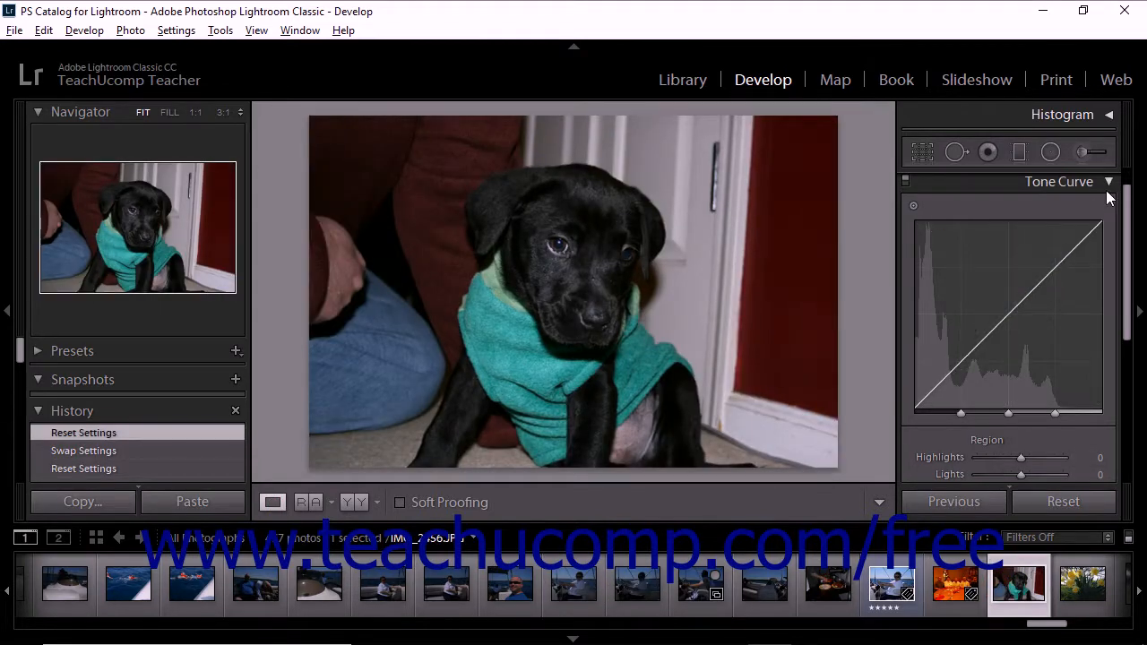
{"action": "left_click", "coordinate": [1107, 184]}
{"action": "left_click", "coordinate": [1108, 240]}
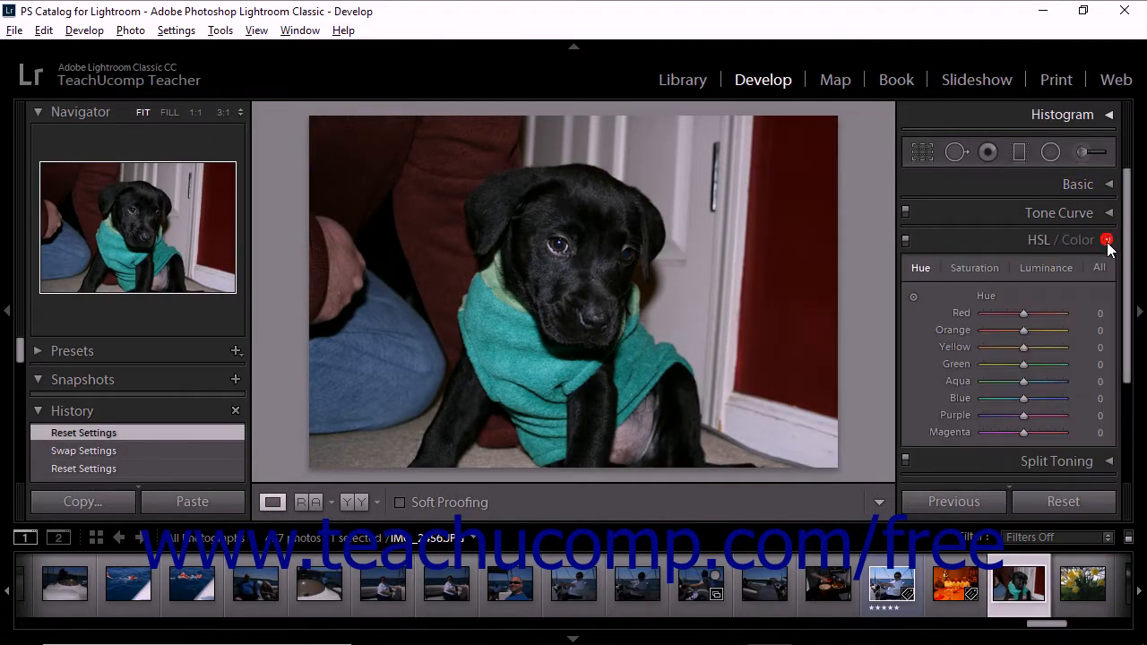
{"action": "left_click_drag", "start_coordinate": [1024, 381], "coordinate": [941, 389]}
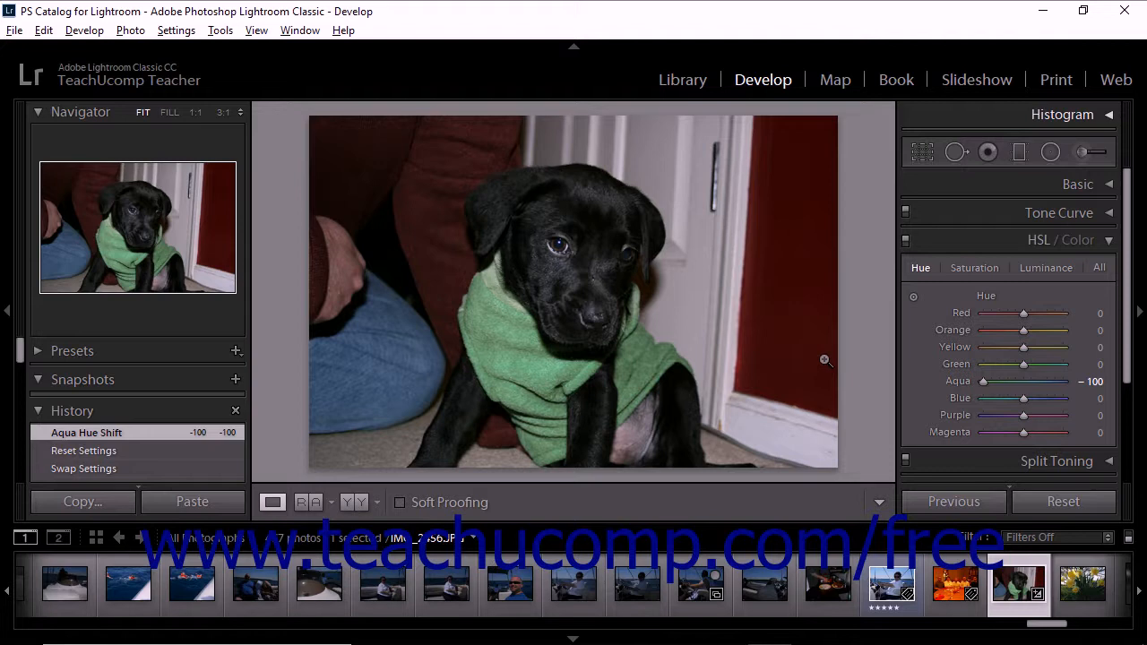
Toggle the Before-only preview of the puppy photo on and off, and show the Before/After Left/Right comparison.
{"action": "key", "text": "backslash"}
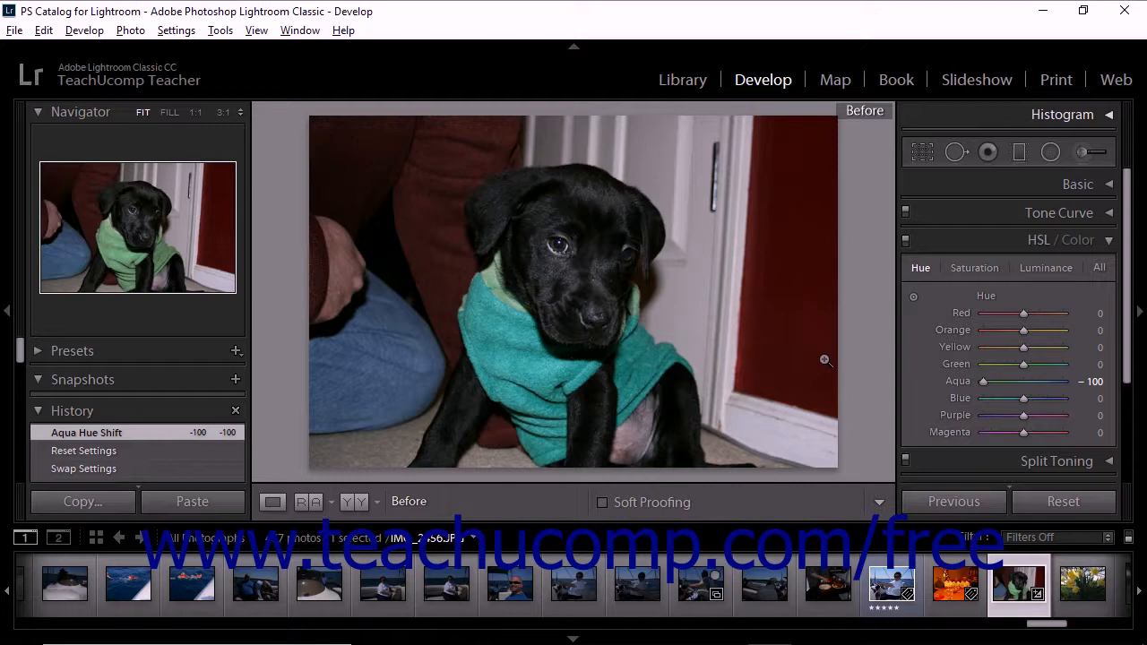
{"action": "key", "text": "backslash"}
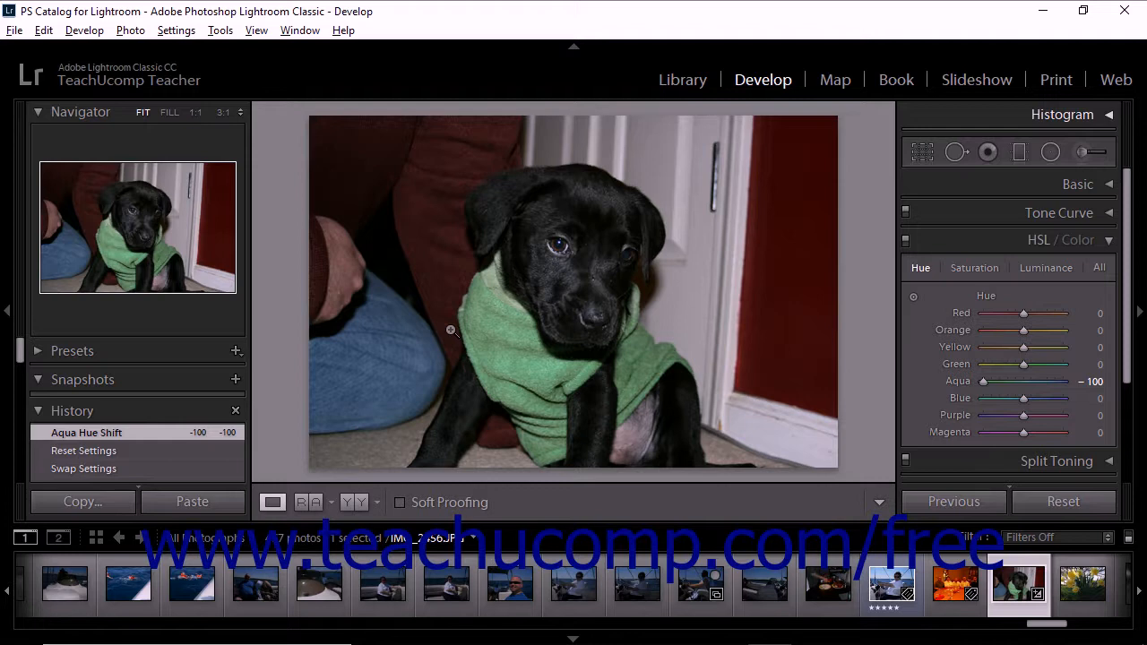
{"action": "left_click", "coordinate": [379, 502]}
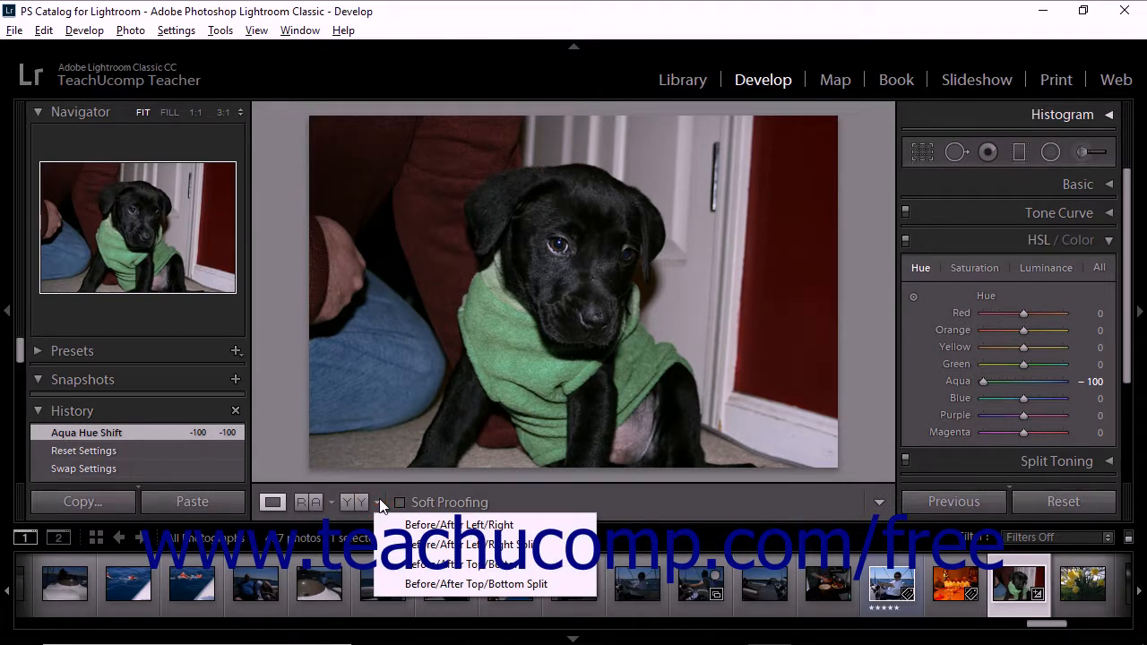
{"action": "left_click", "coordinate": [448, 525]}
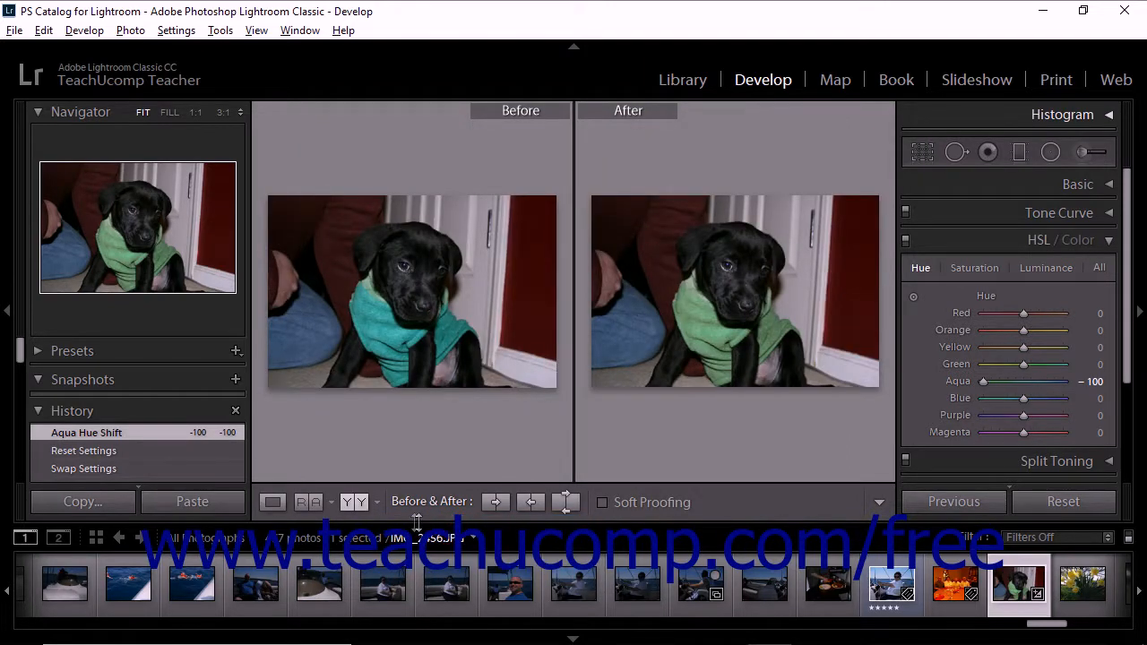
Cycle the comparison through the Before/After Left/Right Split, Top/Bottom and Top/Bottom Split layouts.
{"action": "left_click", "coordinate": [378, 503]}
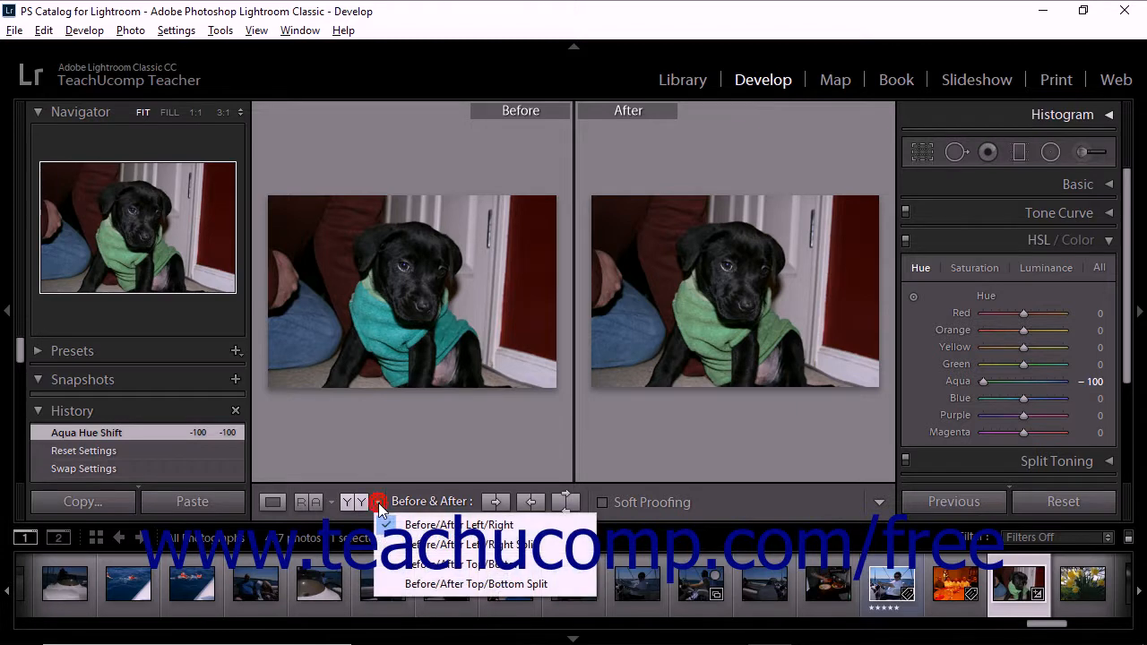
{"action": "left_click", "coordinate": [430, 545]}
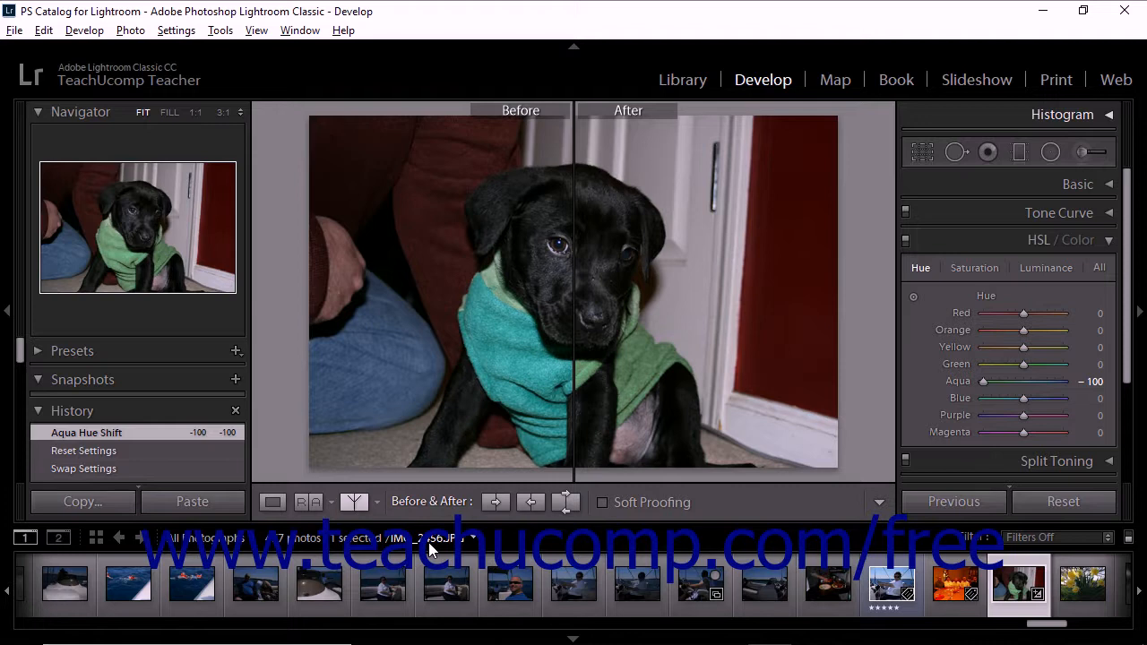
{"action": "left_click", "coordinate": [377, 501]}
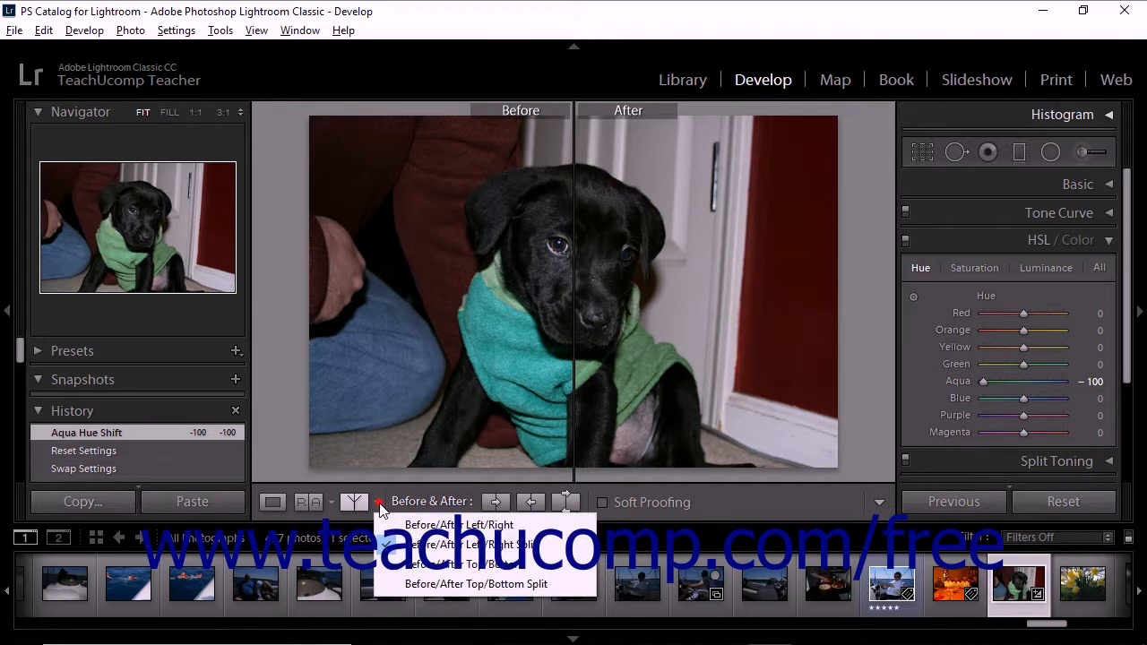
{"action": "left_click", "coordinate": [457, 564]}
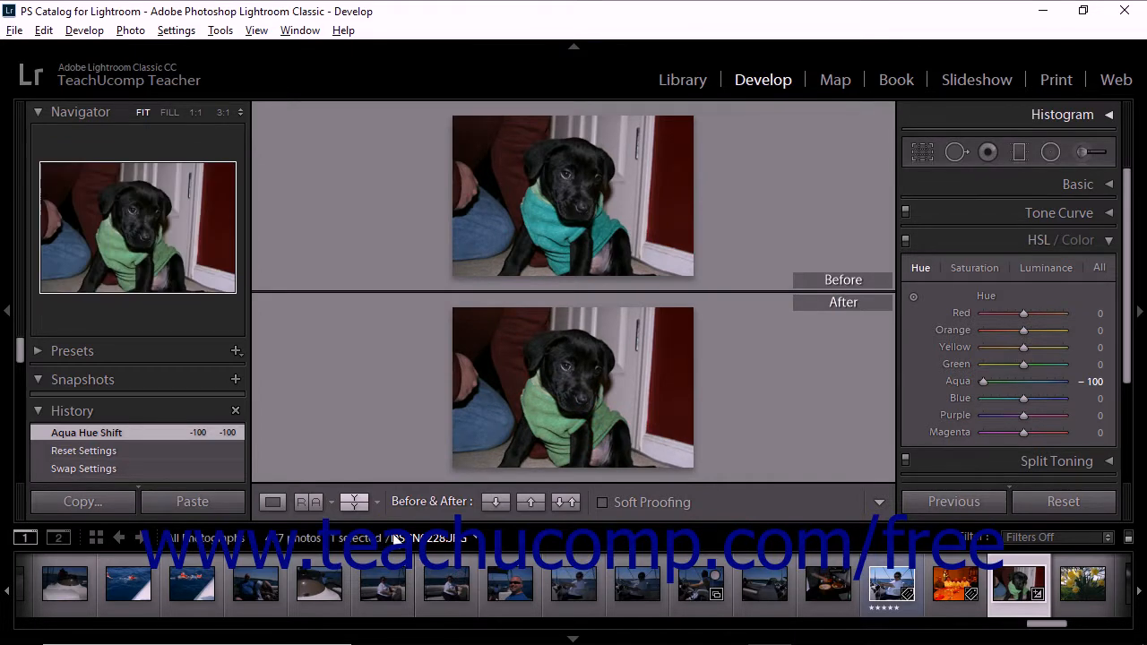
{"action": "left_click", "coordinate": [377, 501]}
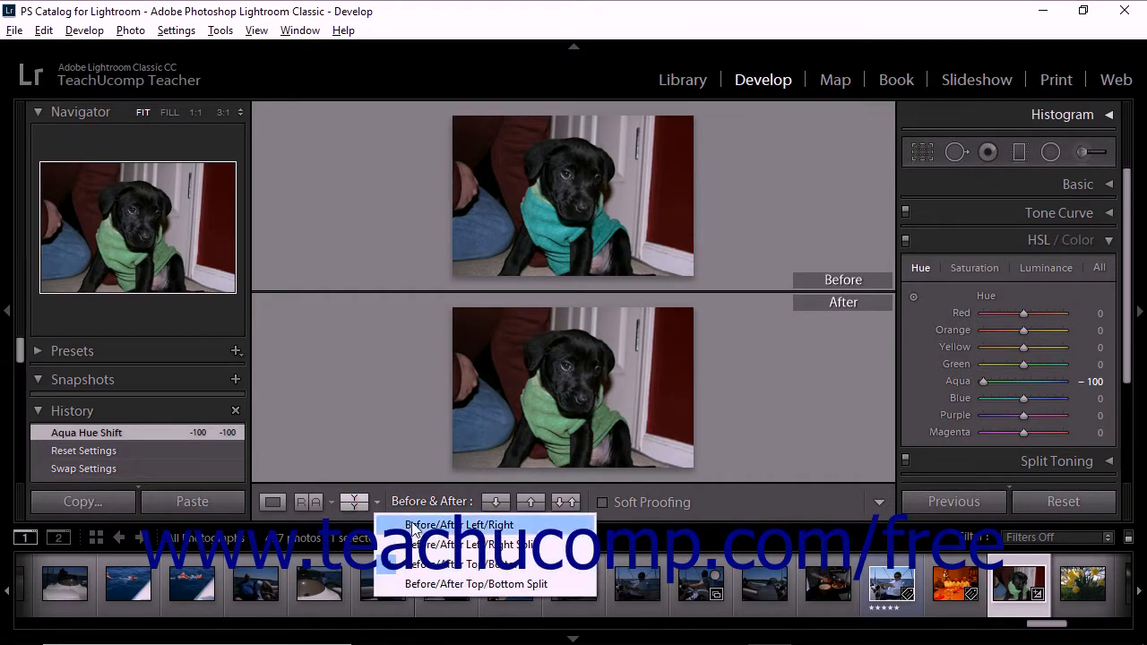
{"action": "left_click", "coordinate": [460, 584]}
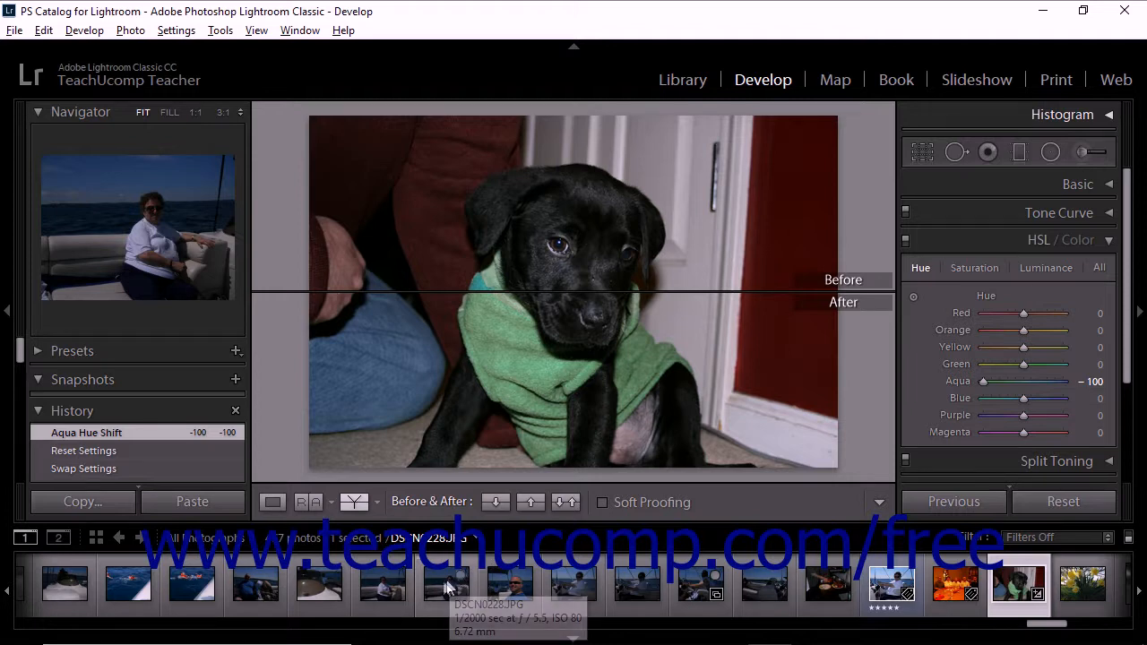
Set the comparison back to Before/After Left/Right and return to Loupe view.
{"action": "left_click", "coordinate": [378, 503]}
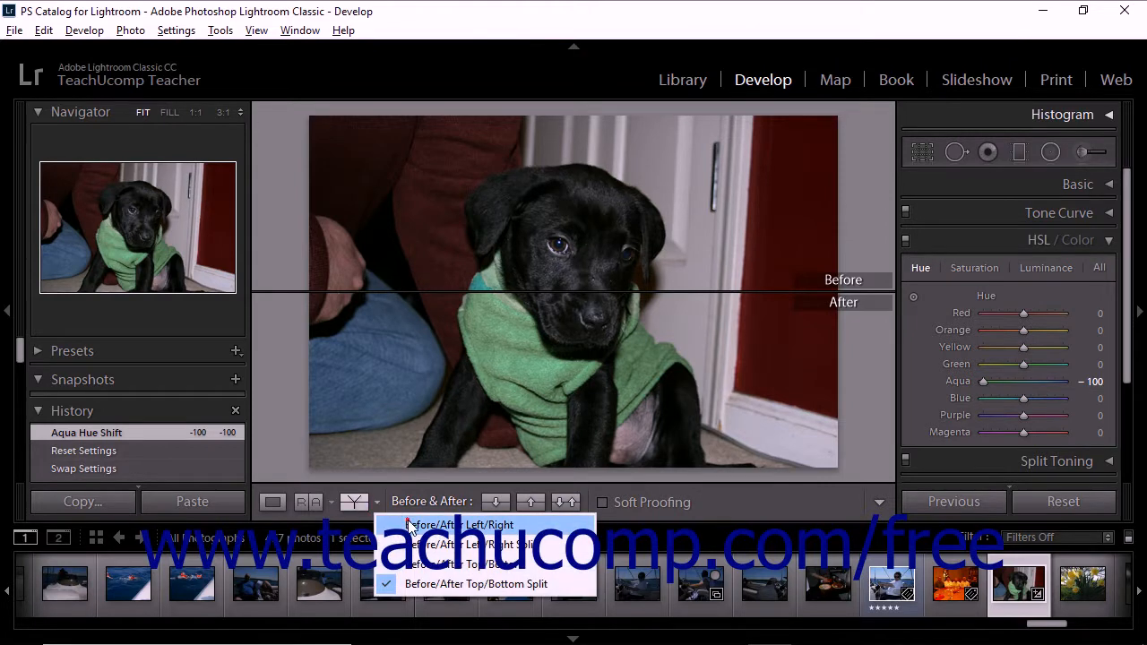
{"action": "left_click", "coordinate": [448, 524]}
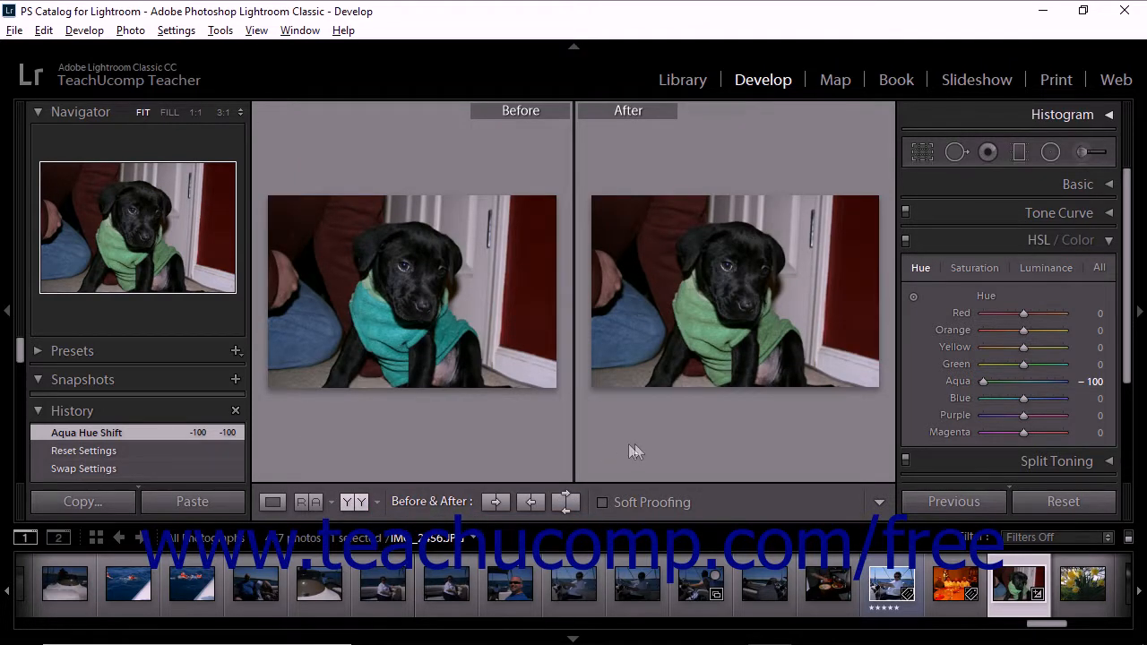
{"action": "left_click", "coordinate": [272, 502]}
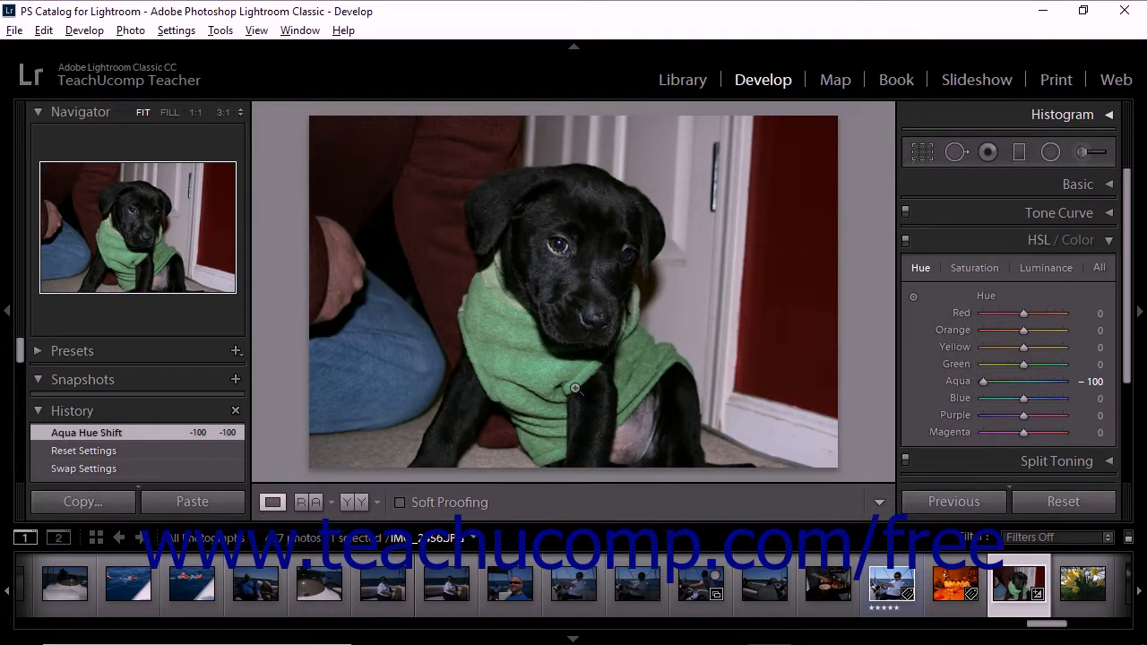
Display the Before Only version of the puppy photo and toggle between it and the edited version, ending on the edited one.
{"action": "left_click", "coordinate": [254, 34]}
{"action": "mouse_move", "coordinate": [347, 226]}
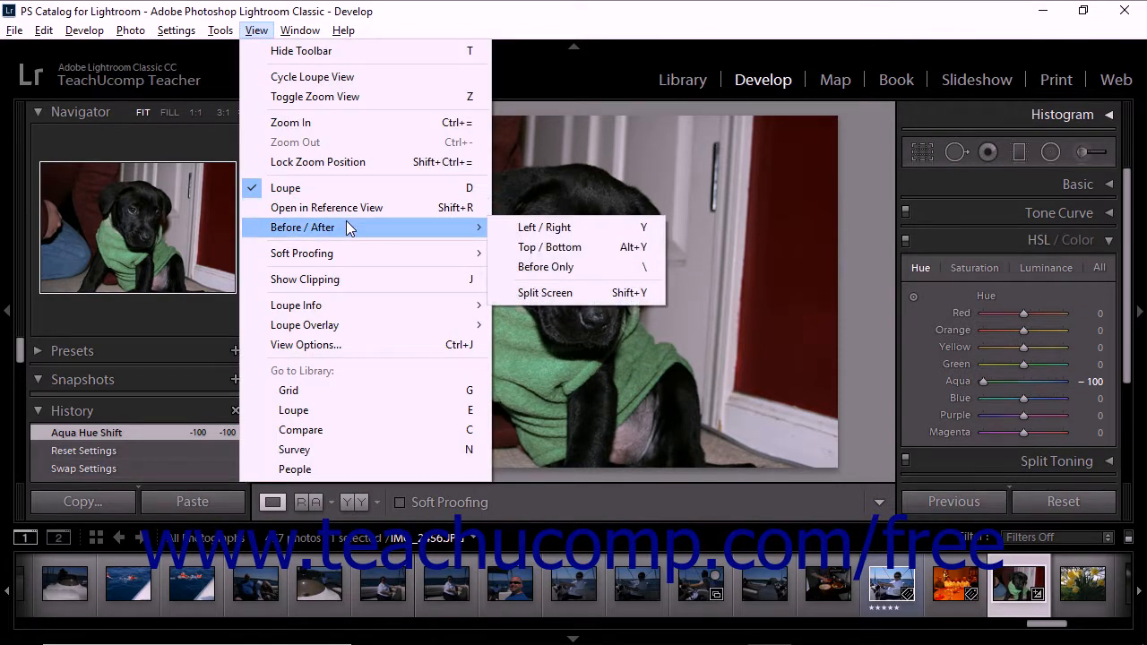
{"action": "left_click", "coordinate": [553, 268]}
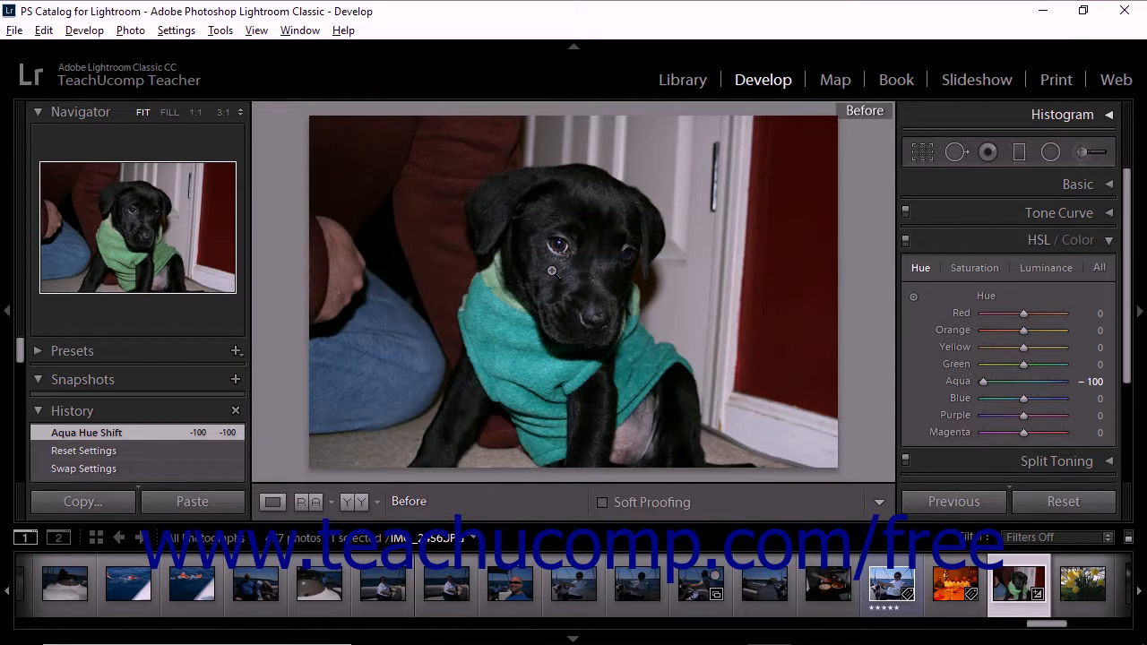
{"action": "key", "text": "backslash"}
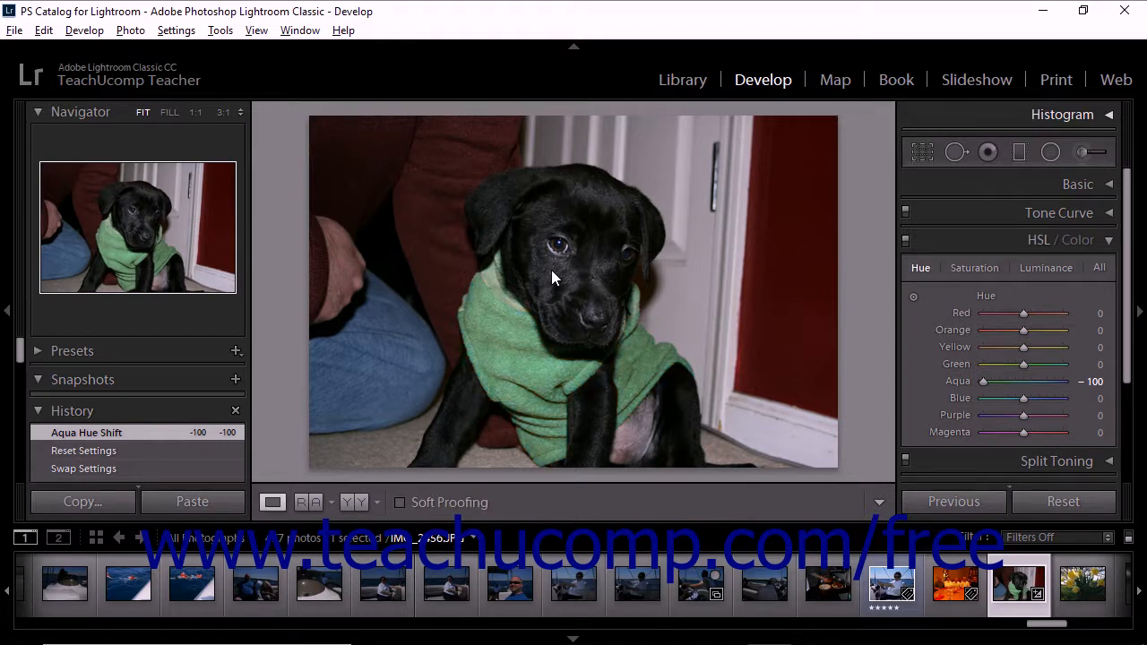
{"action": "key", "text": "backslash"}
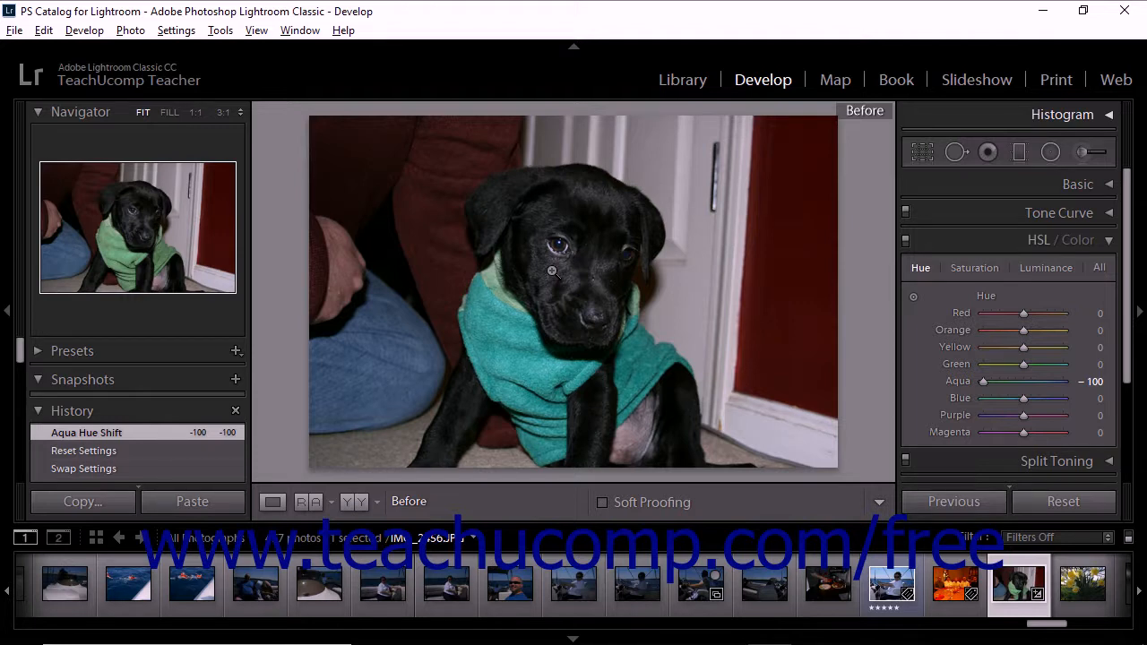
{"action": "key", "text": "backslash"}
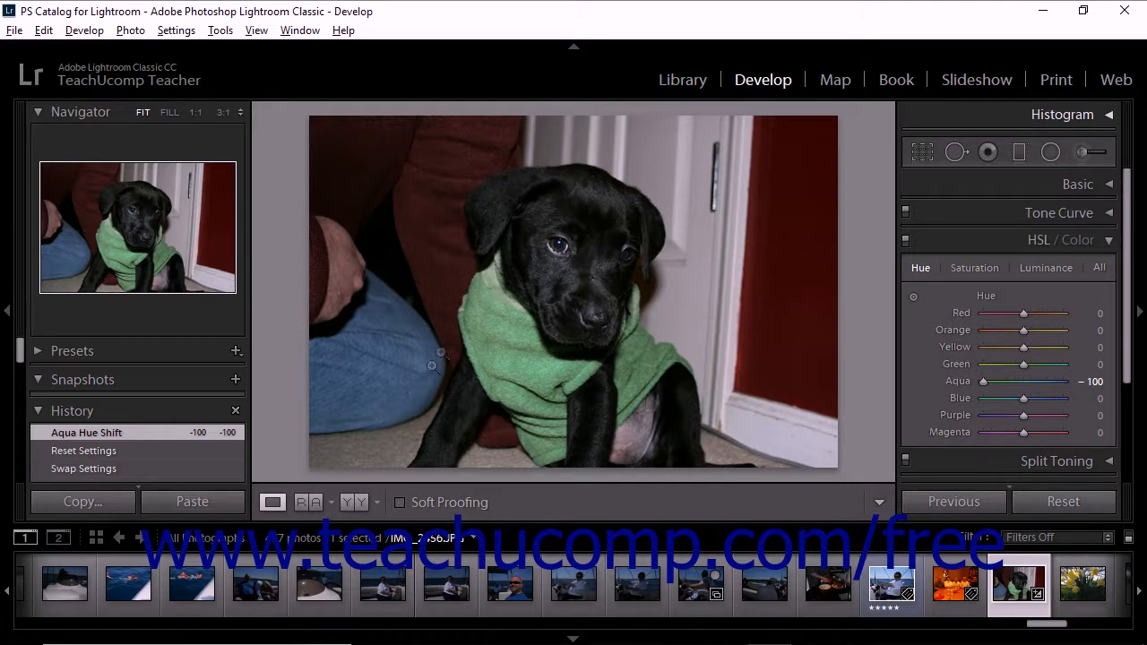
Show the Before/After Left/Right comparison, swap the Before and After settings, and swap them back.
{"action": "left_click", "coordinate": [354, 504]}
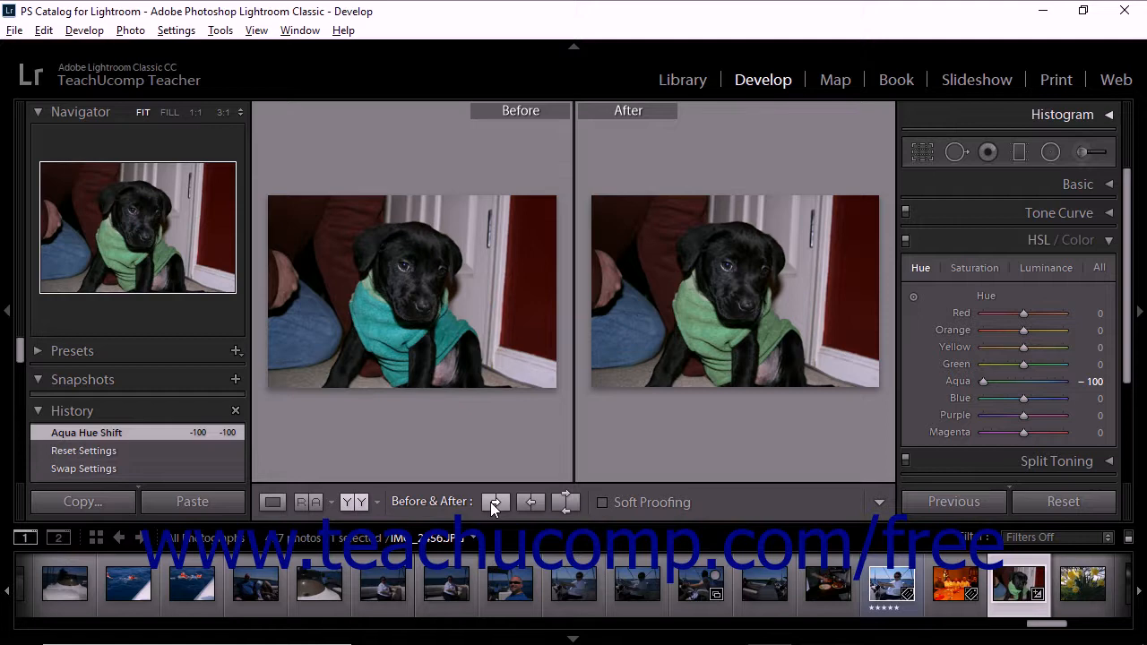
{"action": "left_click", "coordinate": [565, 502]}
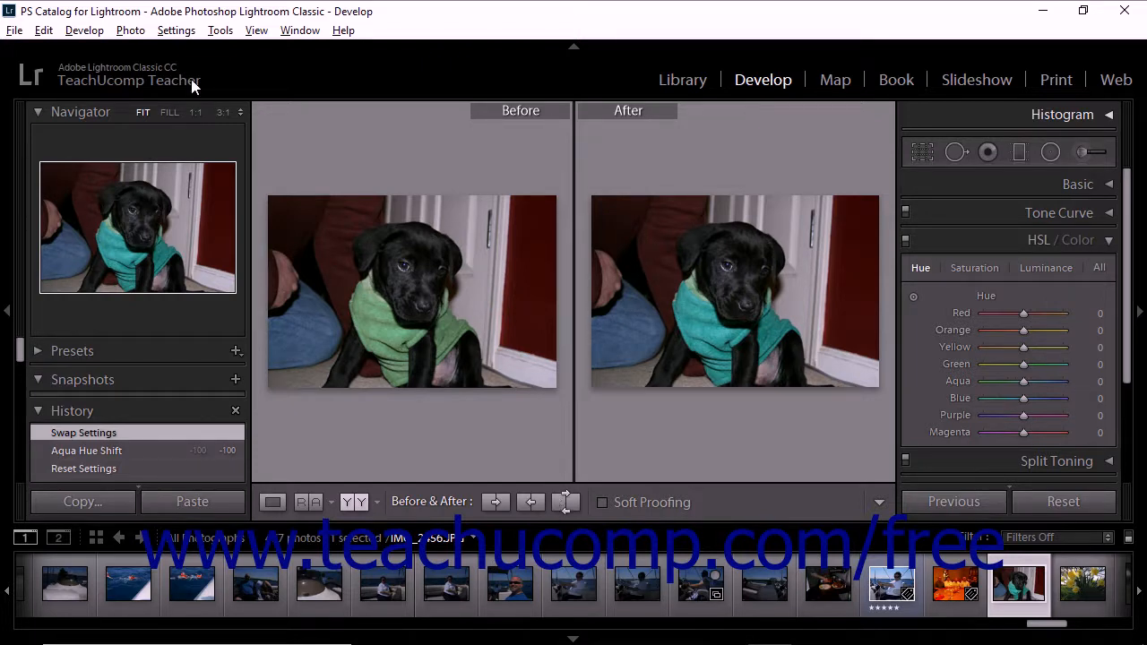
{"action": "left_click", "coordinate": [175, 31]}
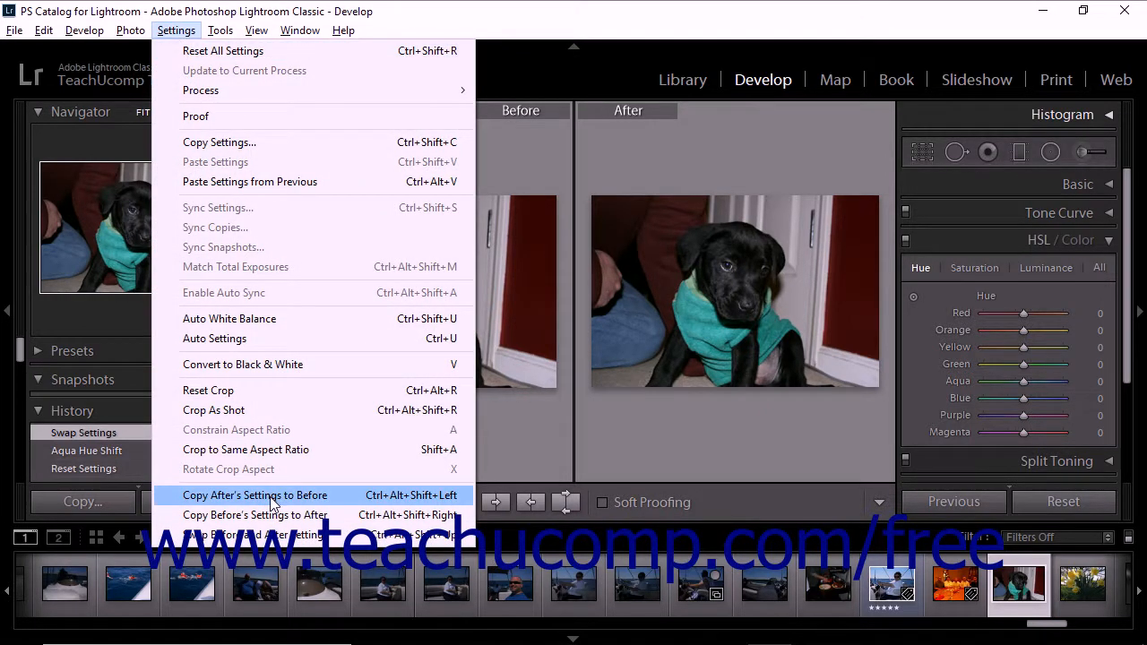
{"action": "left_click", "coordinate": [278, 535]}
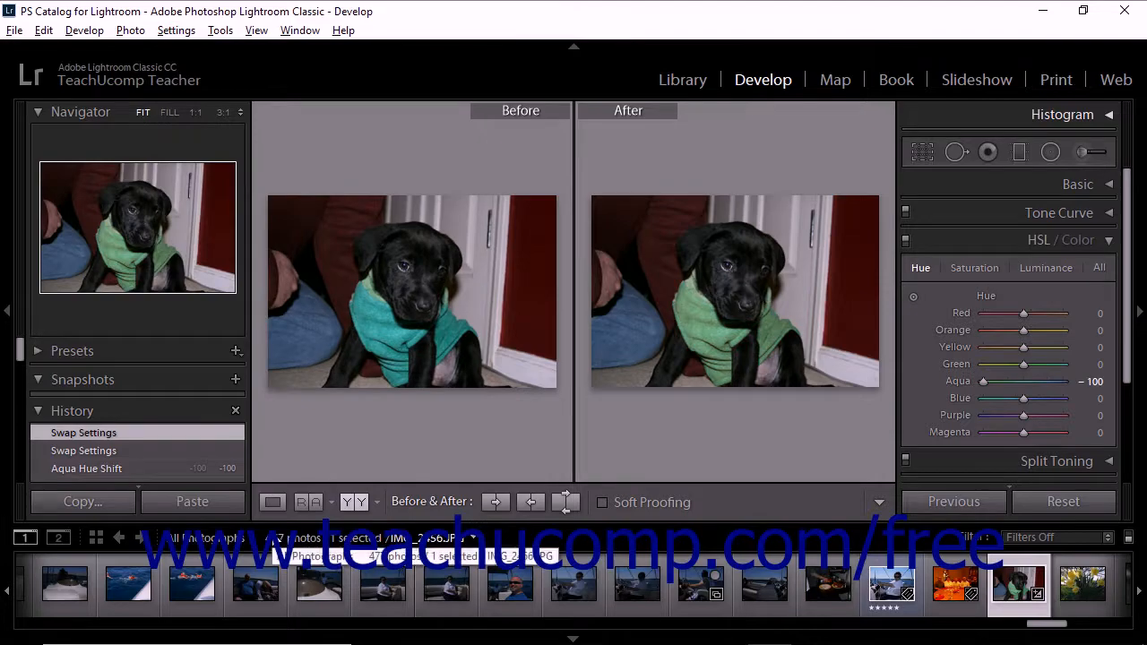